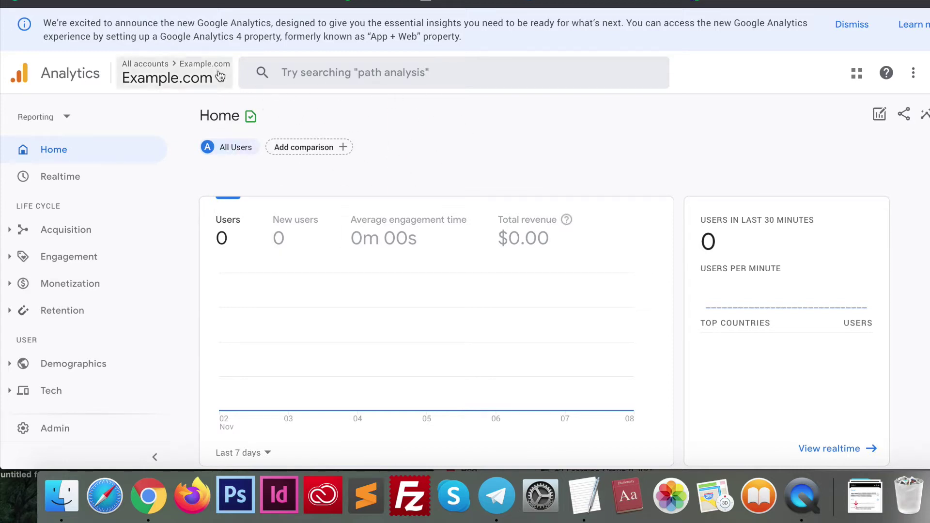
Open Admin > Data Settings > Data Filters and show the Internal Traffic filter's actions
click(78, 432)
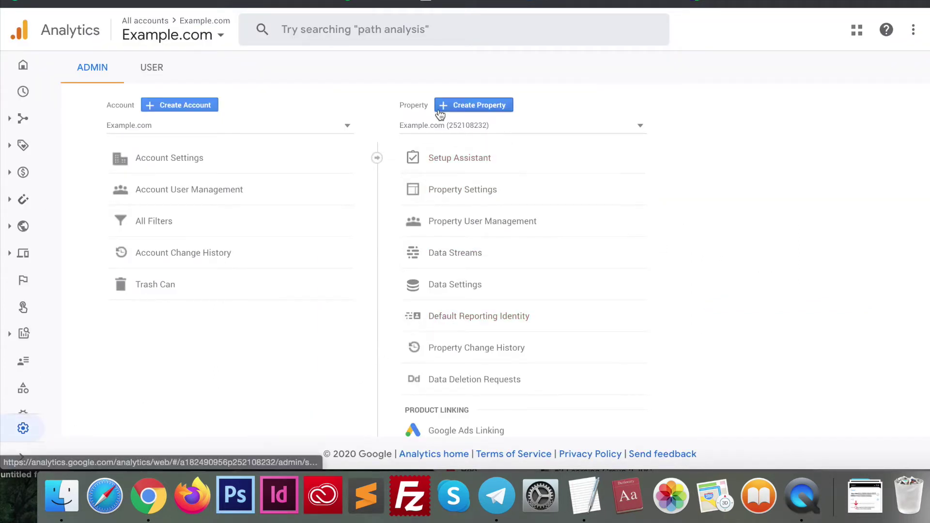
scroll(579, 111, down, 1)
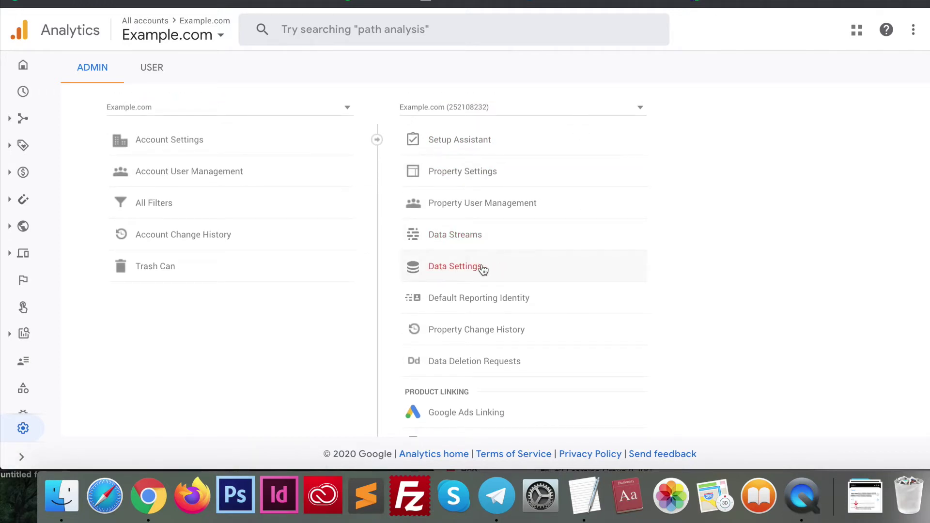
click(483, 269)
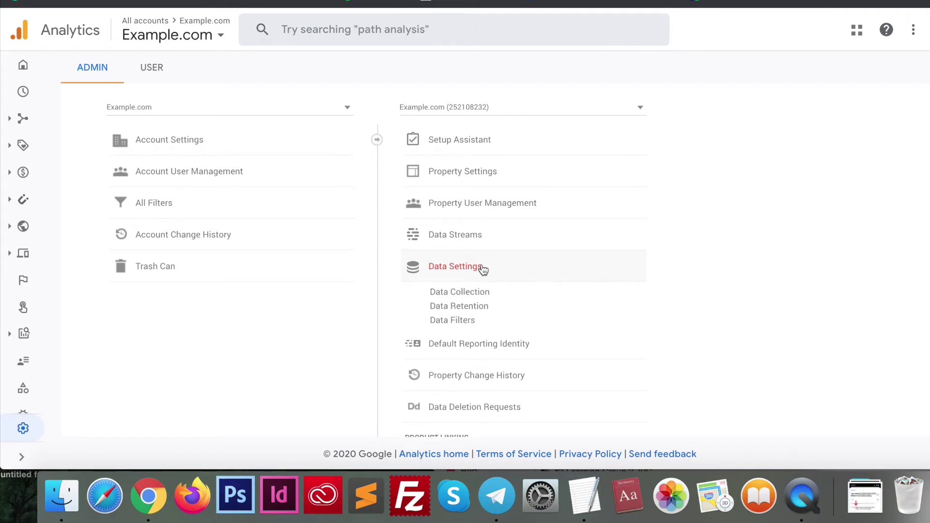
click(453, 320)
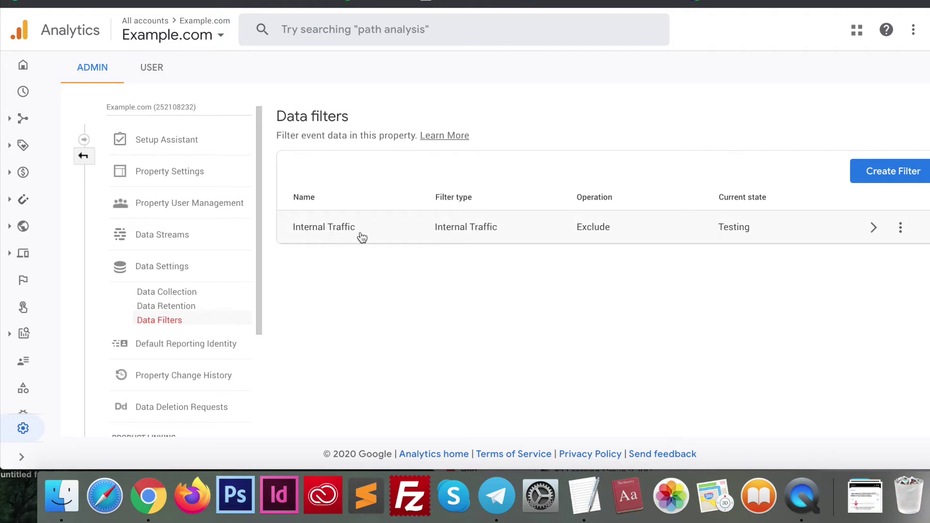
click(901, 228)
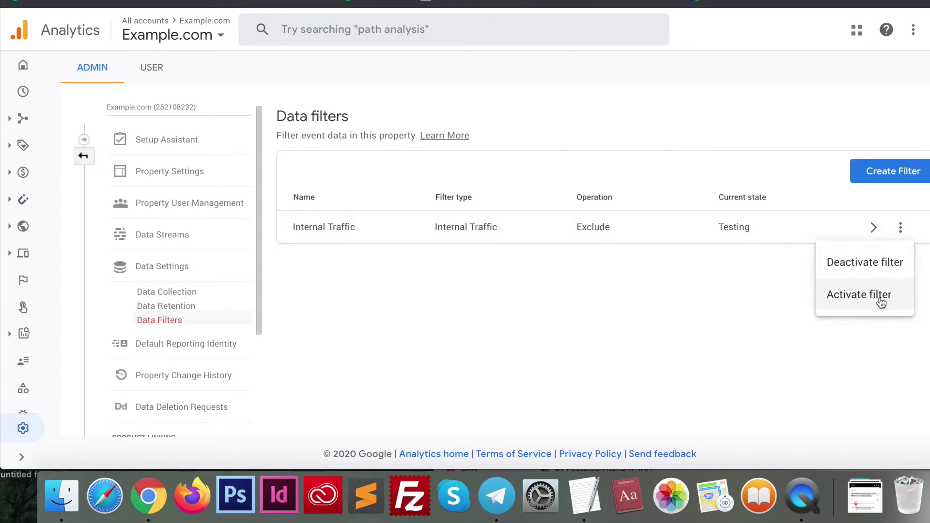
Activate the Internal Traffic data filter, confirming in the dialog, then go to Data Streams
click(859, 294)
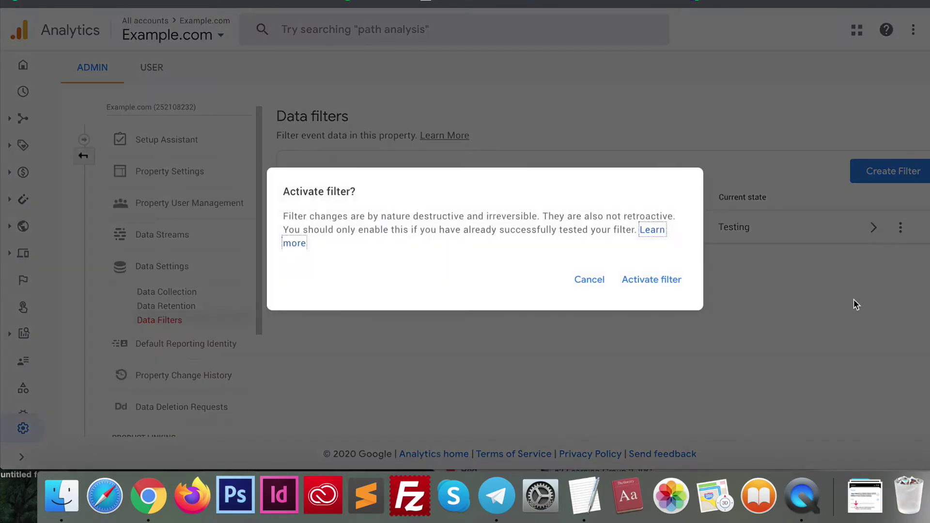
click(652, 279)
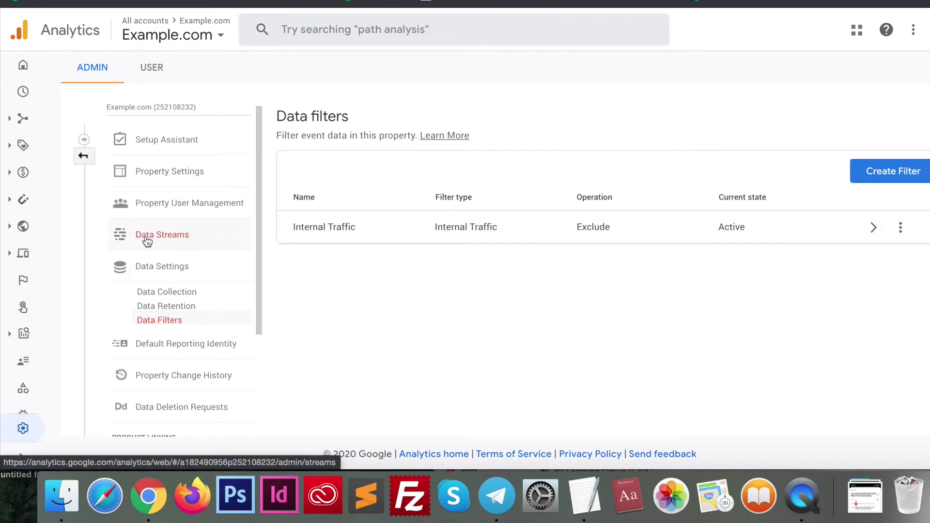
click(197, 240)
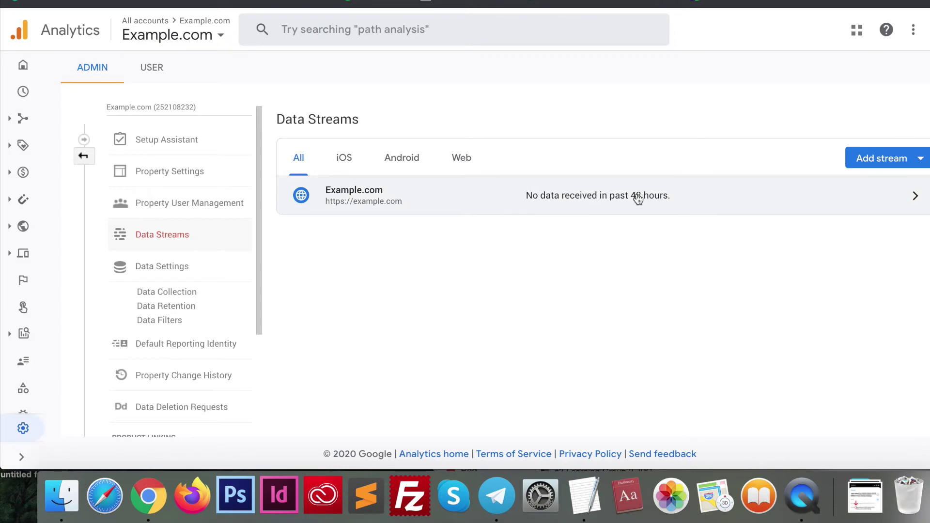
Open Example.com's Tagging Settings > Define internal traffic and start a new rule form
click(707, 199)
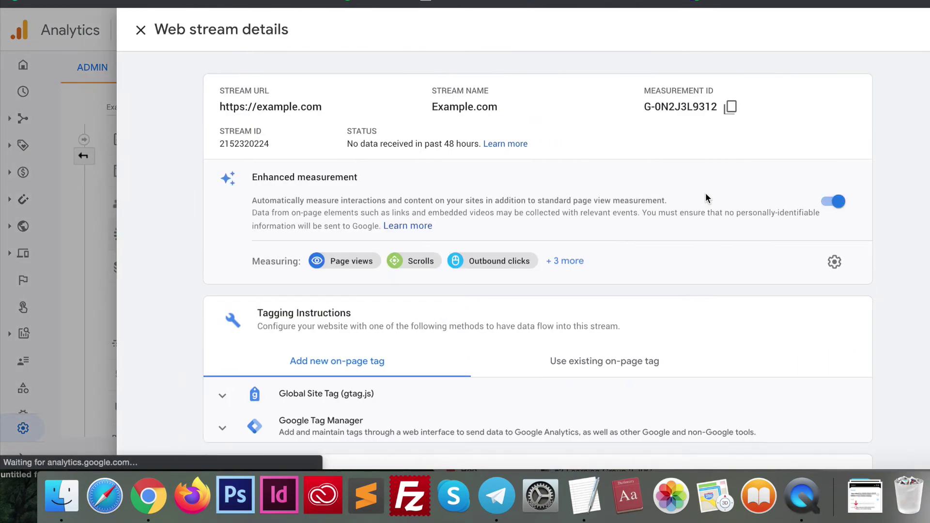
scroll(706, 198, down, 3)
scroll(705, 193, down, 3)
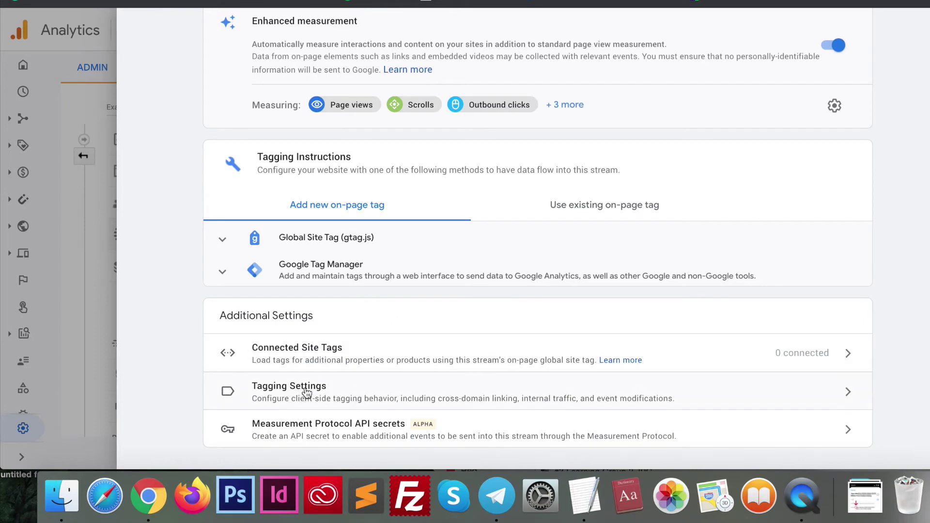
click(366, 397)
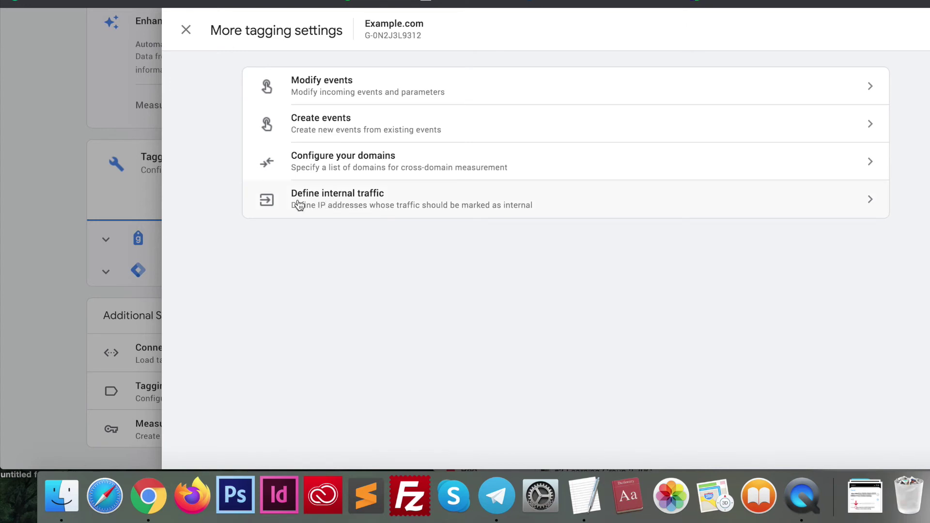
click(408, 204)
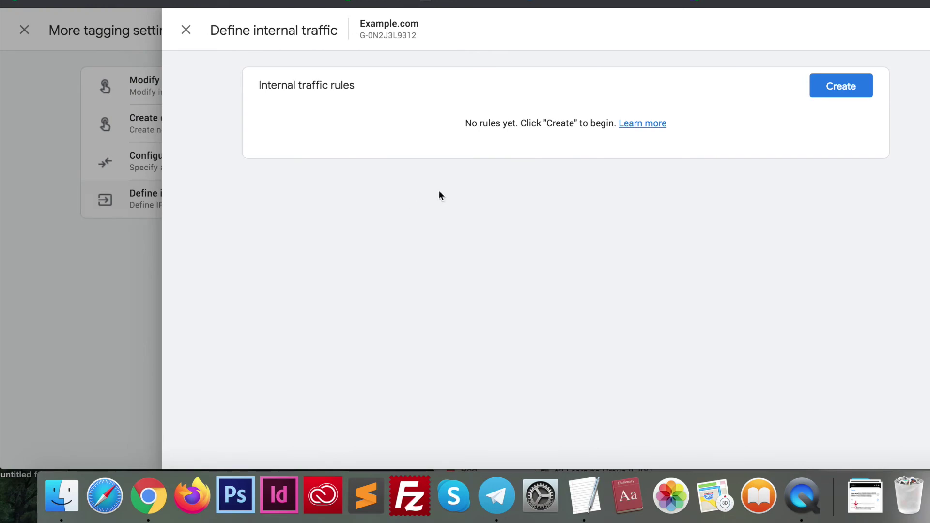
click(840, 86)
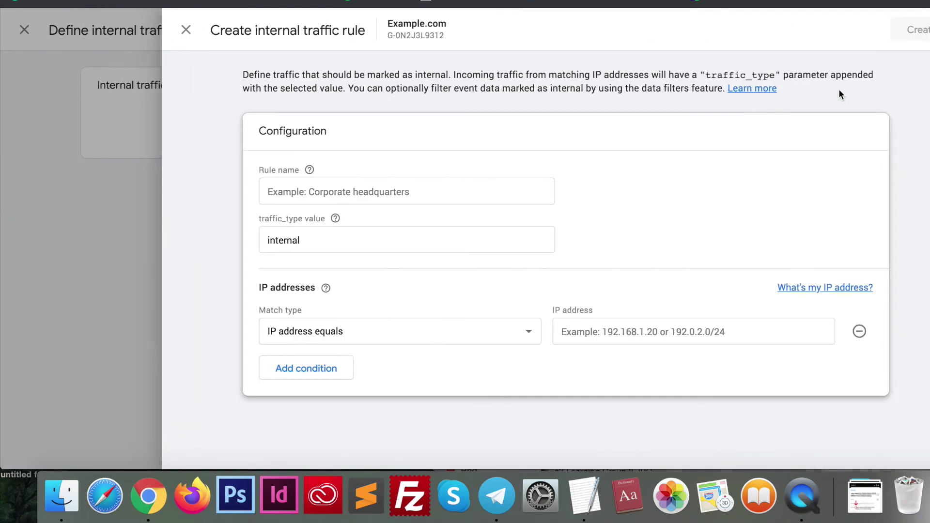
click(462, 192)
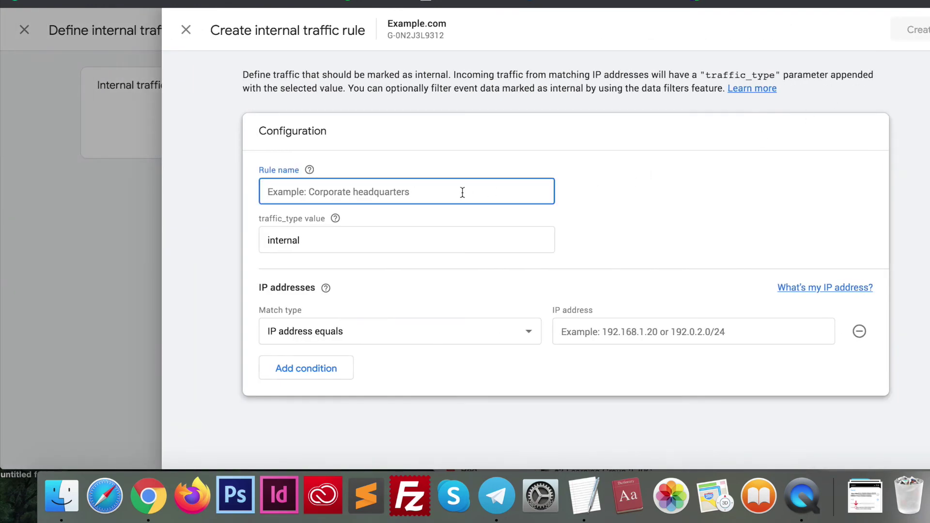
text(H)
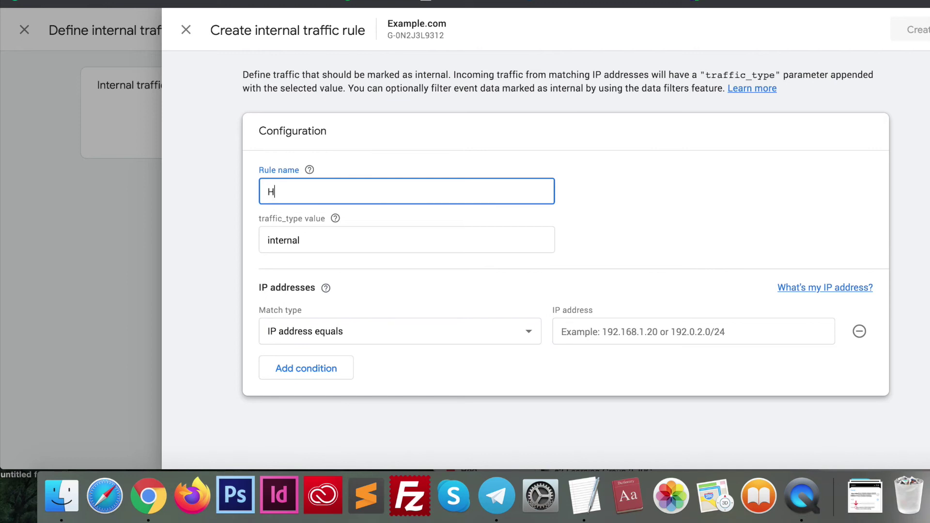
text(ome IP Add)
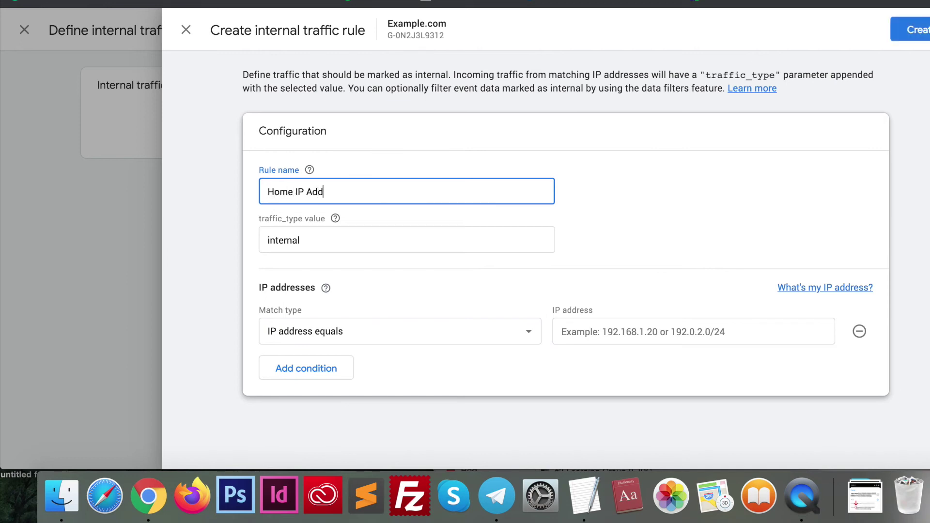
text(ress)
Enter the home IP address and create the 'Home IP Address' rule
click(601, 331)
text(xxx.xx.xxx.xx.xx)
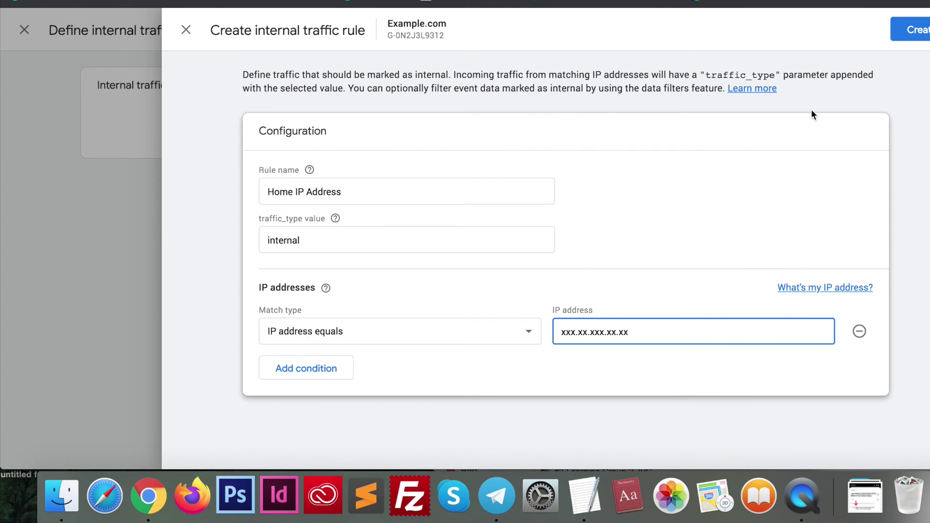
click(915, 30)
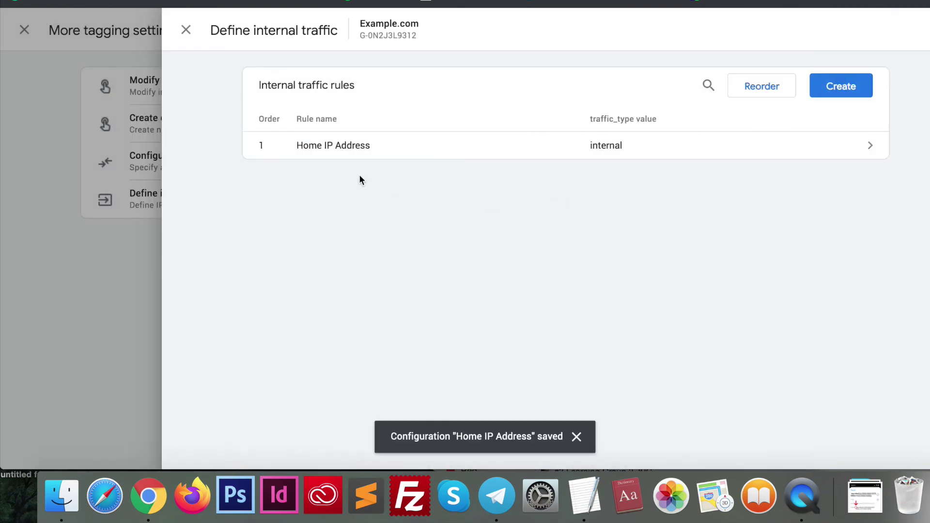
Close the internal traffic, More tagging settings and Example.com stream details panels
click(187, 32)
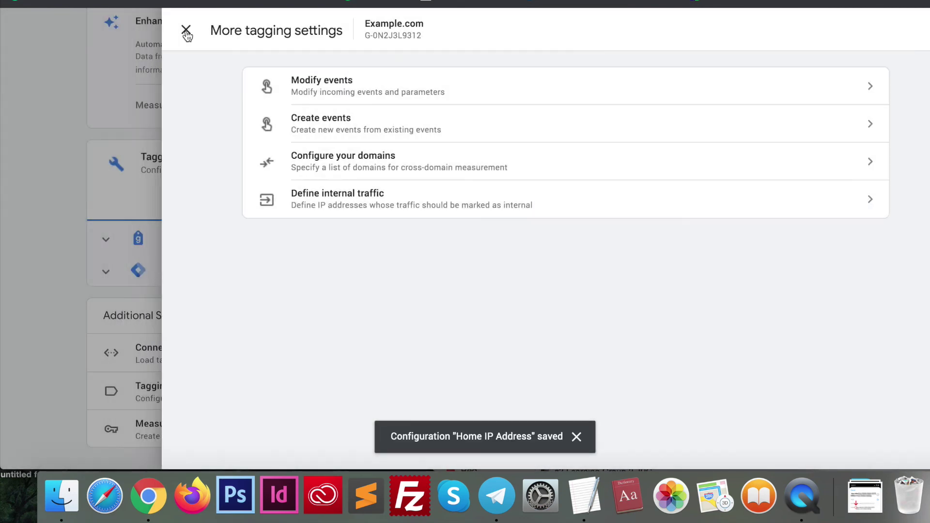
click(186, 31)
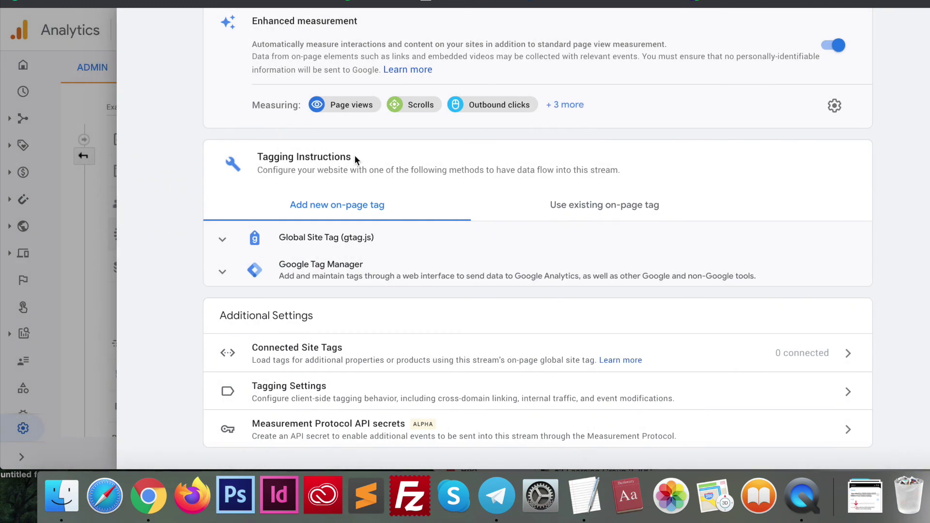
click(98, 112)
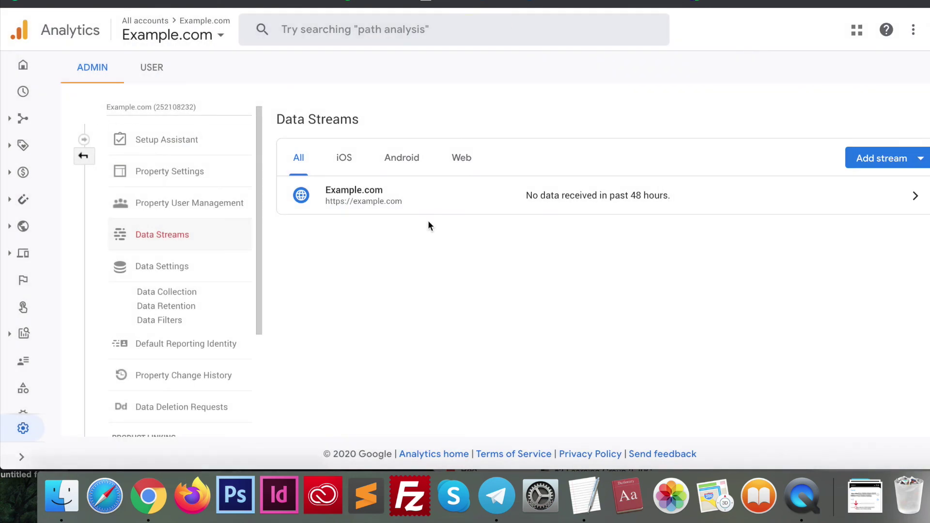